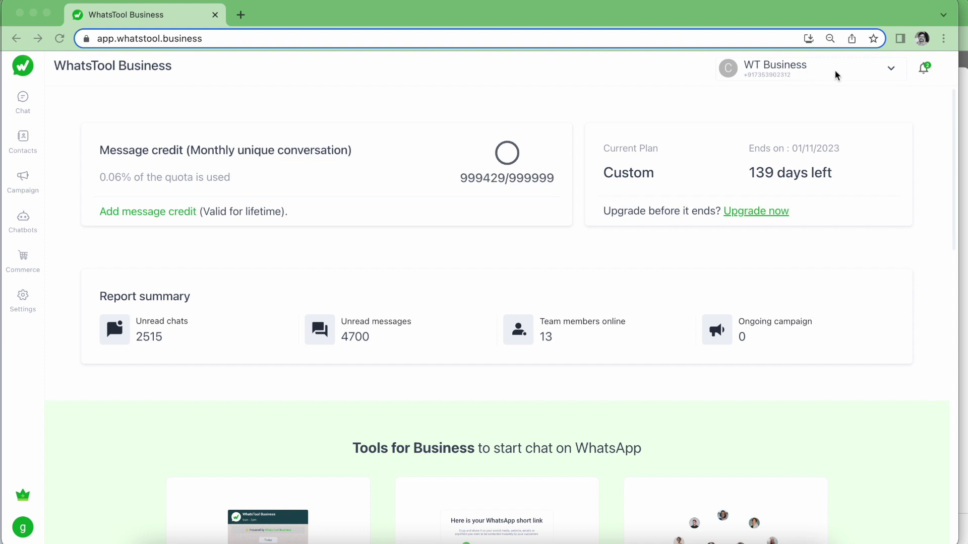
View and close the recent notifications, then go to the Chat inbox from the sidebar
left_click(925, 68)
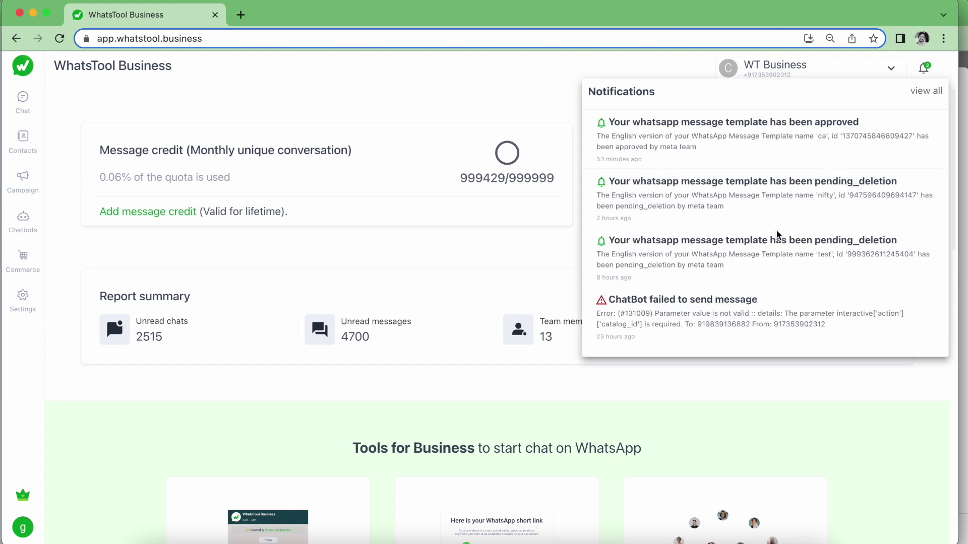
scroll(773, 238, "down", 5)
scroll(772, 237, "down", 5)
scroll(772, 237, "down", 5)
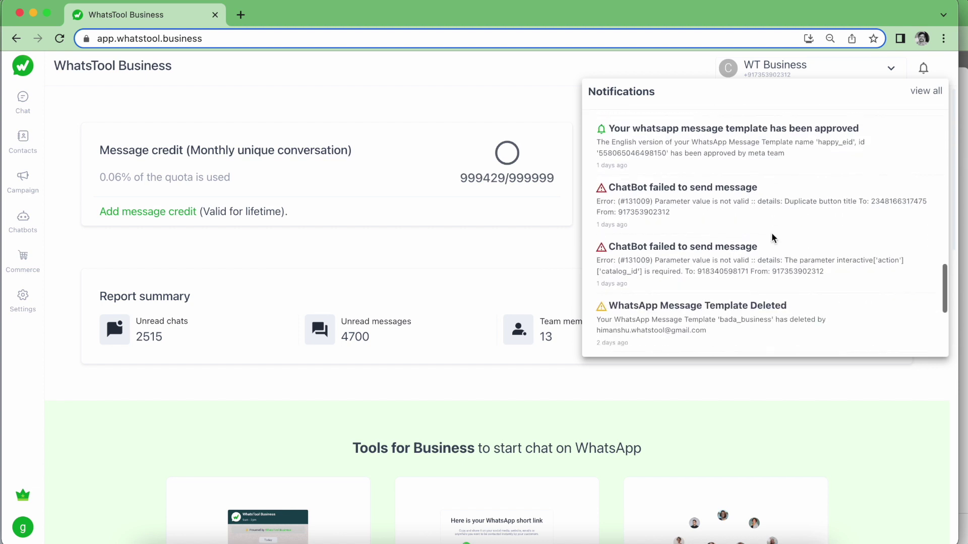
left_click(563, 79)
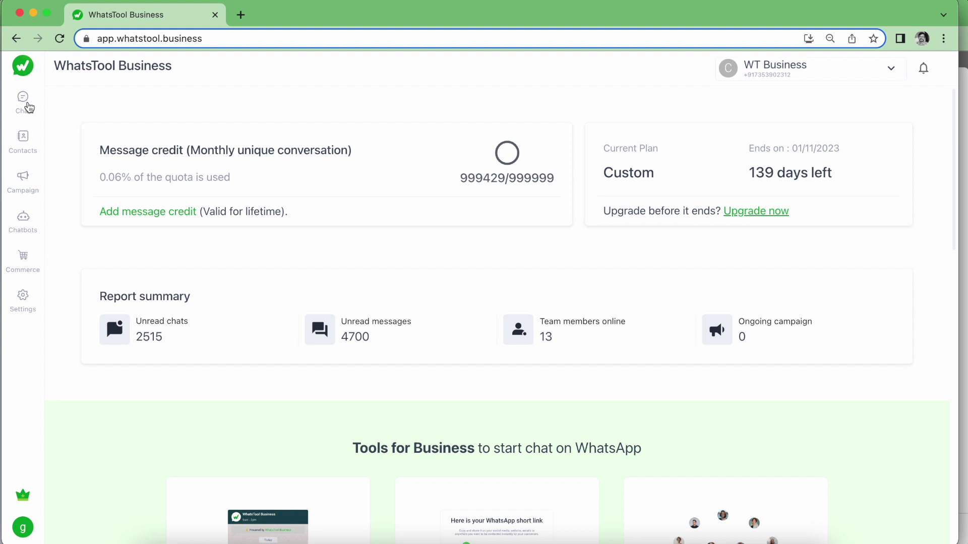
left_click(26, 103)
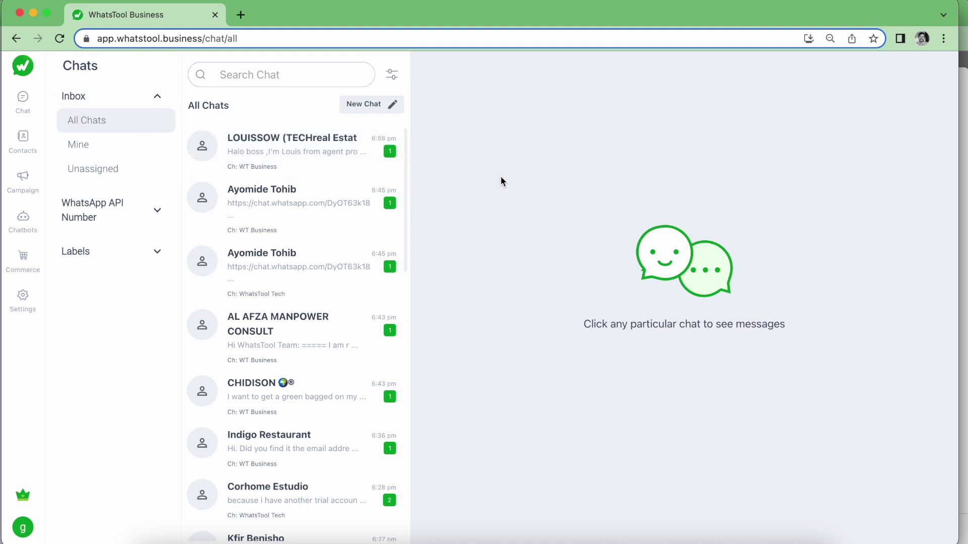
scroll(302, 345, "down", 5)
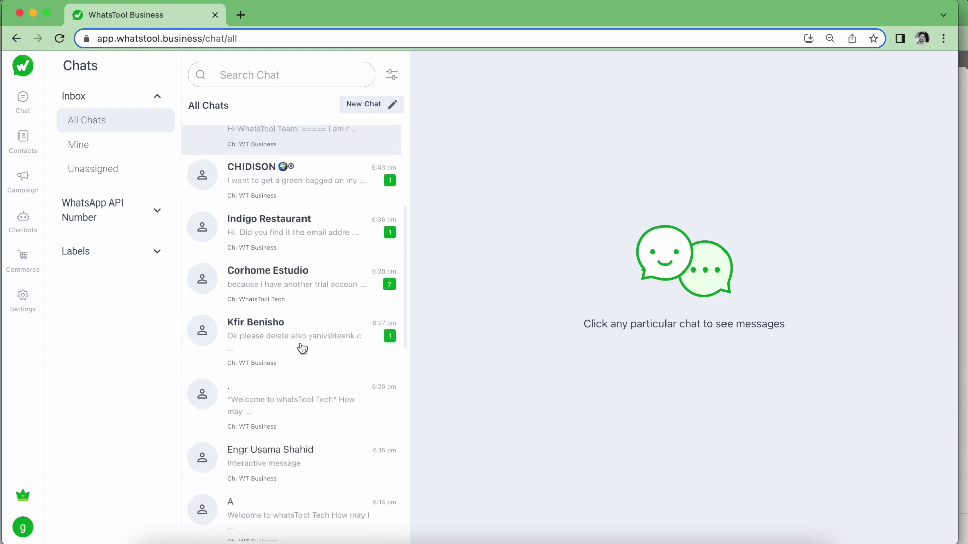
scroll(303, 344, "up", 5)
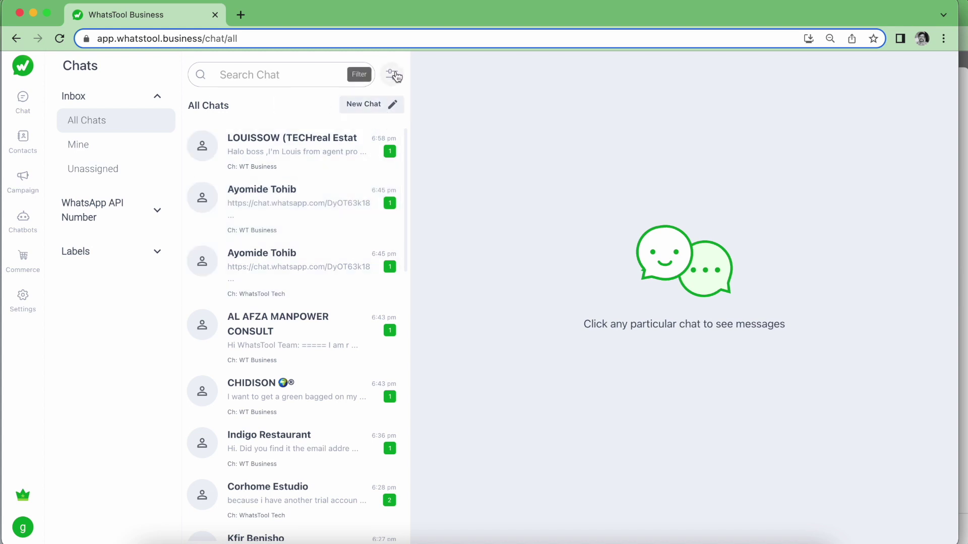
left_click(359, 260)
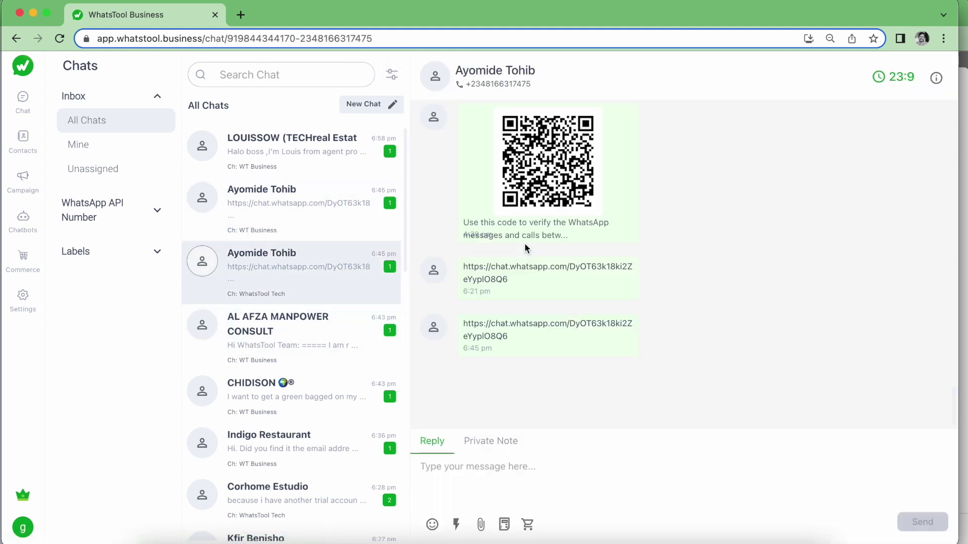
scroll(525, 242, "up", 5)
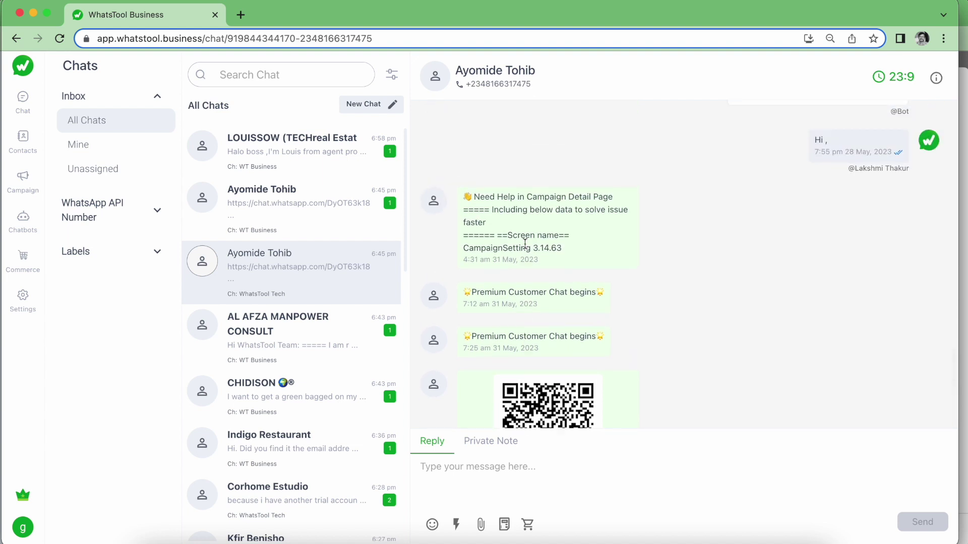
scroll(524, 243, "down", 5)
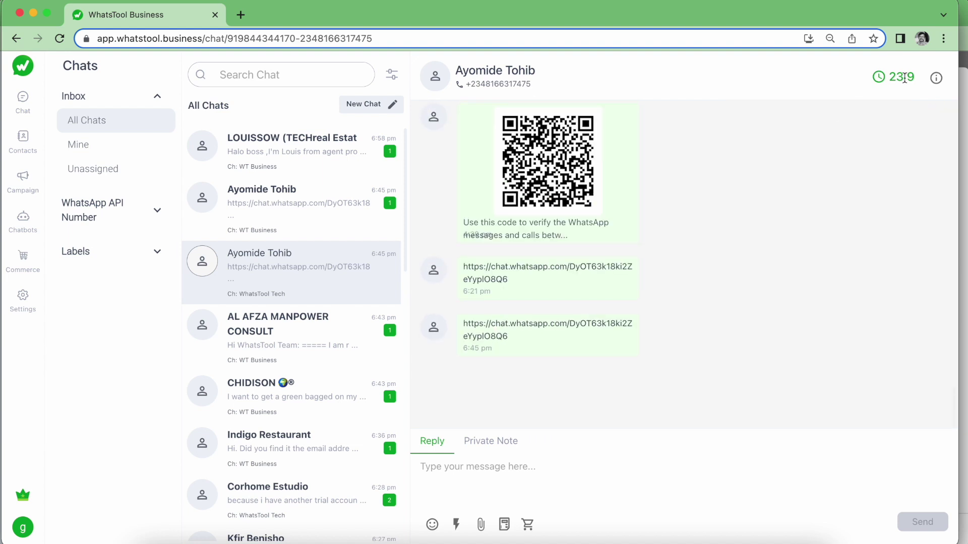
left_click(936, 80)
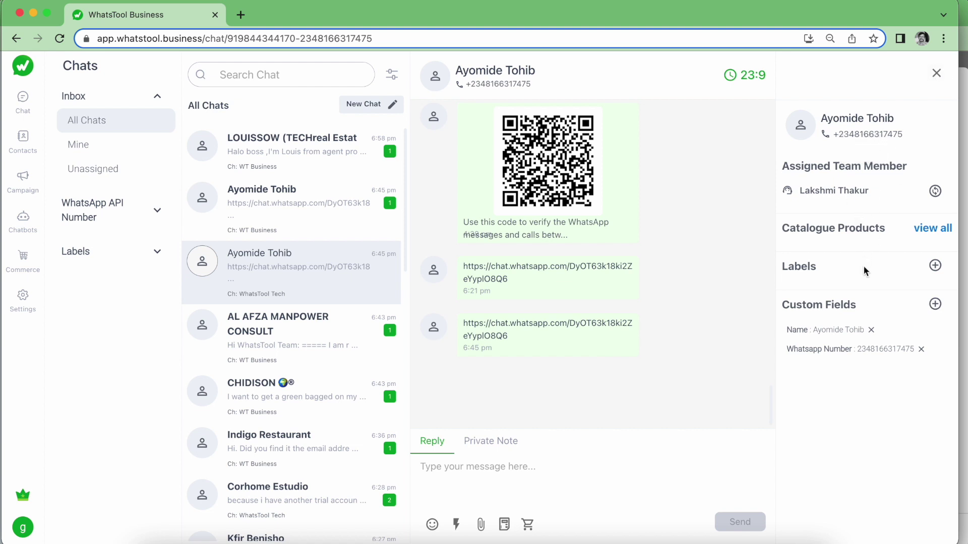
left_click(934, 266)
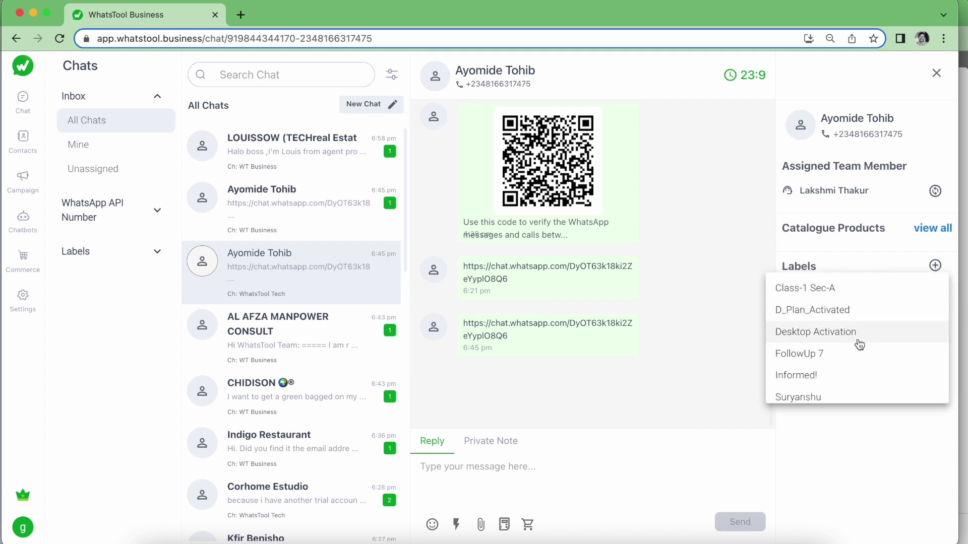
scroll(858, 347, "down", 2)
left_click(854, 358)
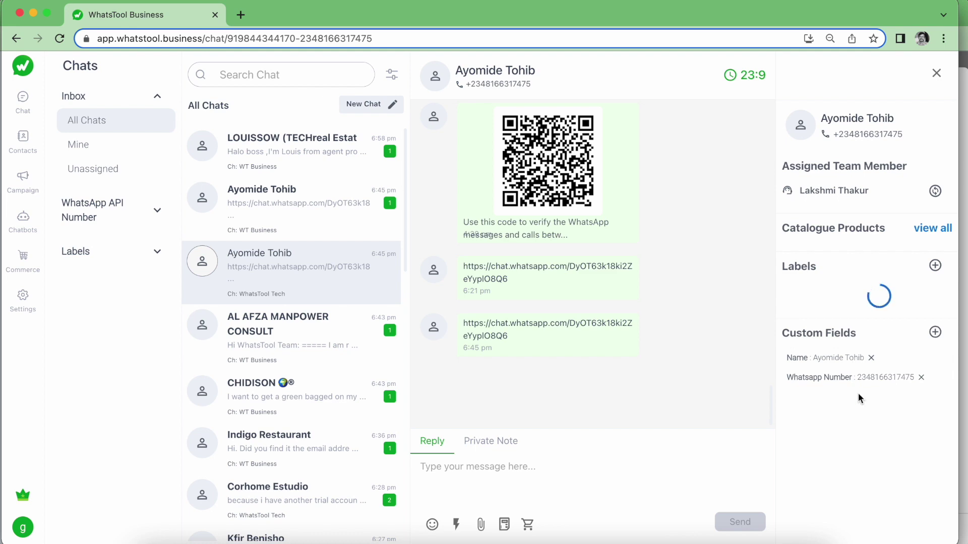
Check the custom fields list without assigning, switch to Private Note, and go to Contacts
left_click(936, 333)
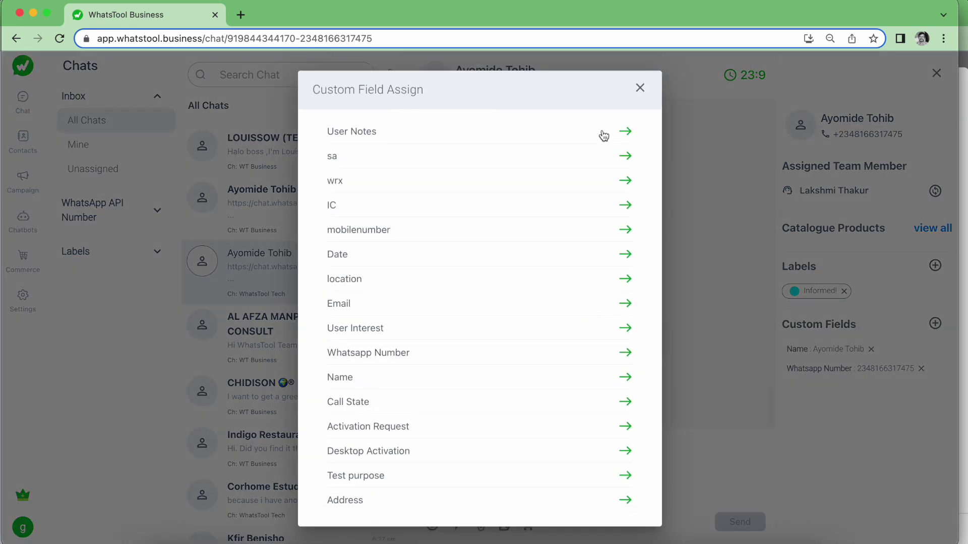
left_click(640, 88)
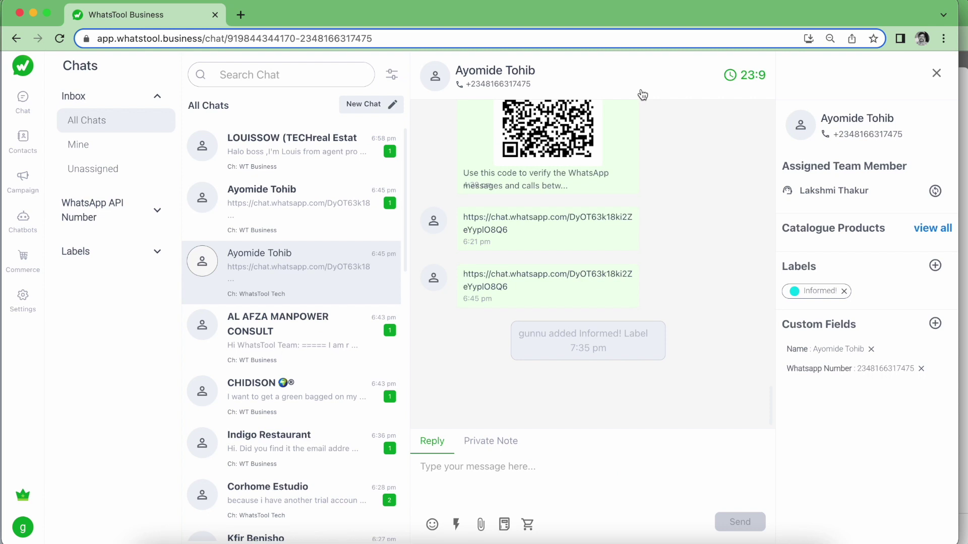
left_click(498, 446)
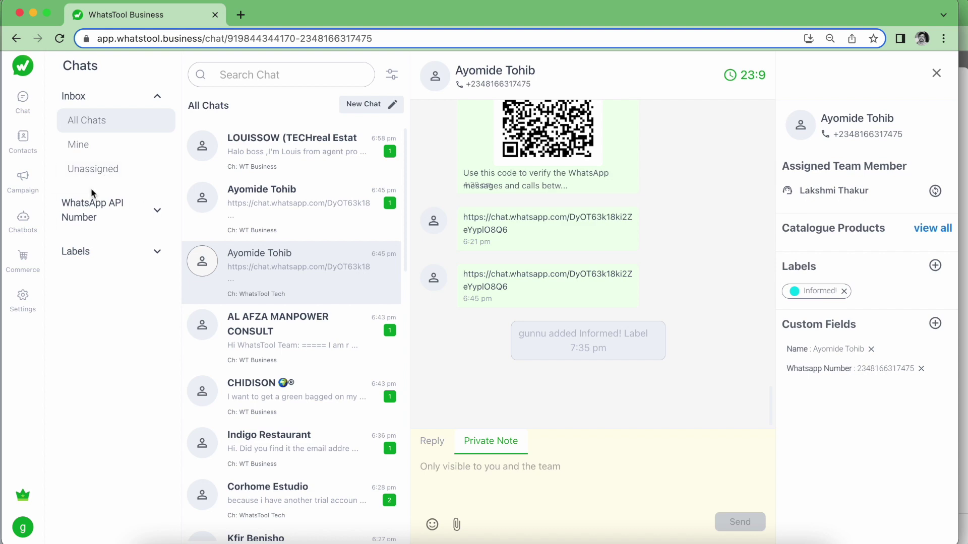
left_click(28, 145)
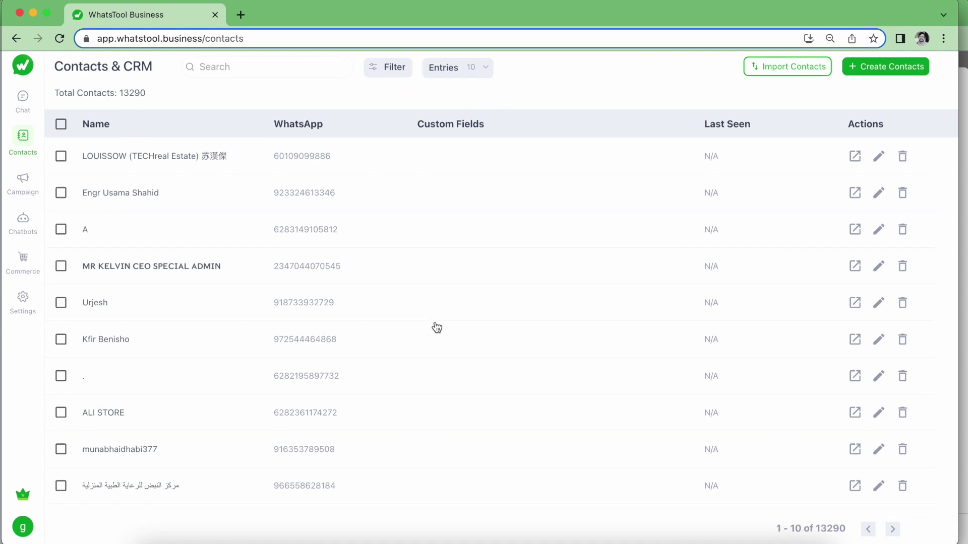
View the first contact's details, go to Campaigns and open analytics for the 17 May 2023 campaign
left_click(855, 157)
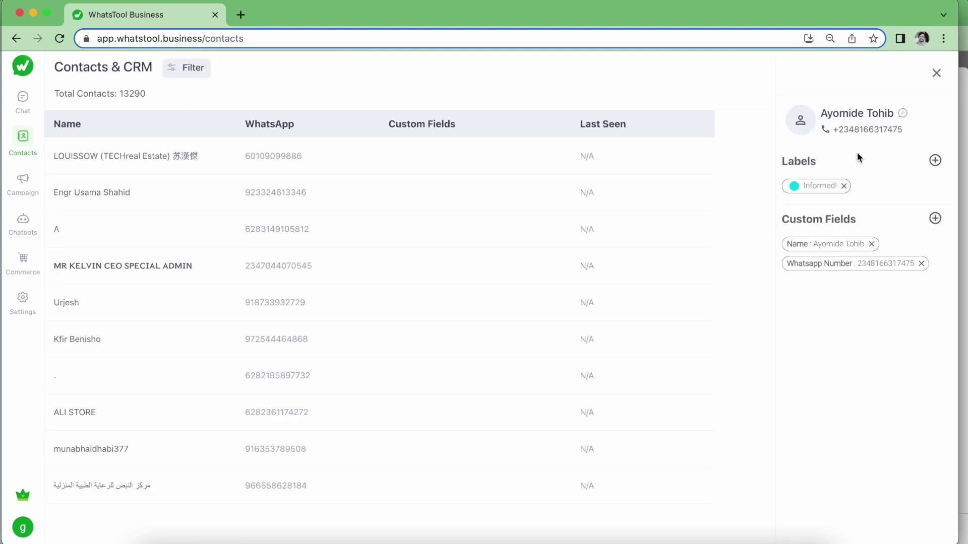
left_click(23, 182)
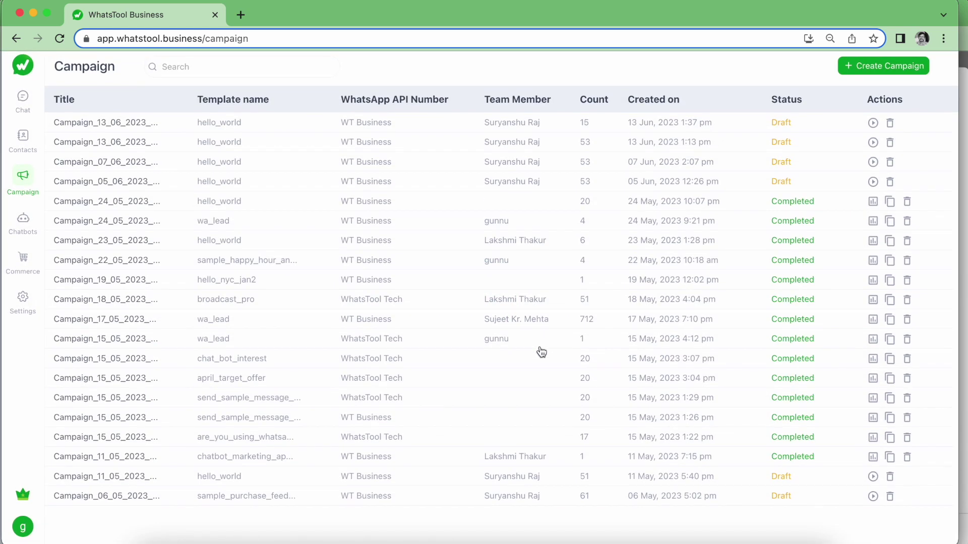
left_click(873, 320)
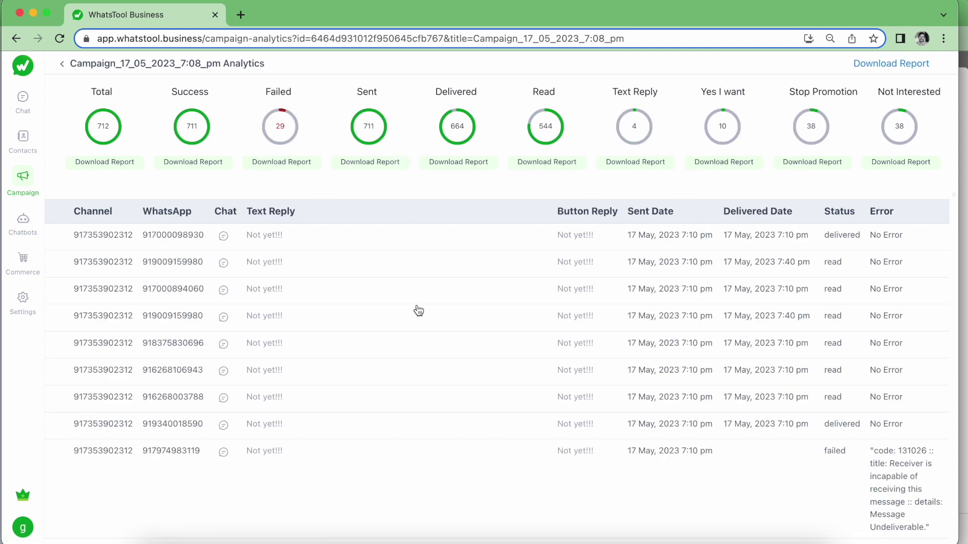
scroll(419, 311, "down", 3)
scroll(419, 311, "down", 3)
scroll(419, 311, "down", 3)
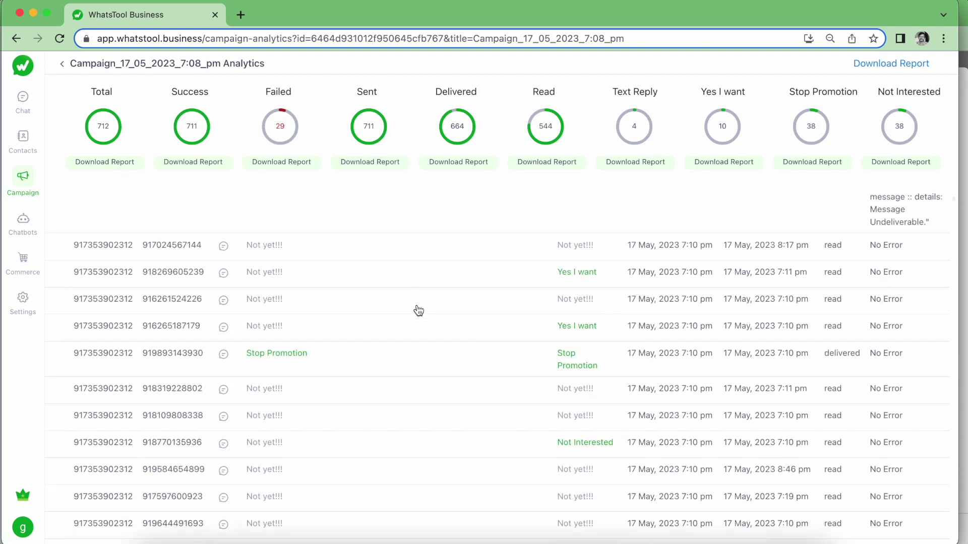
scroll(419, 311, "down", 3)
scroll(419, 311, "down", 2)
scroll(420, 311, "up", 8)
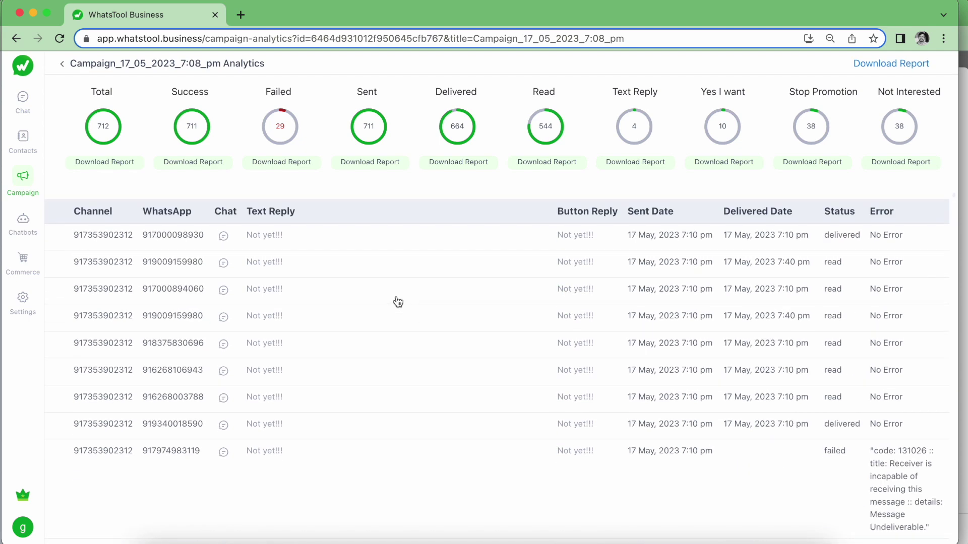
Return from campaign analytics to the Campaign list, then go to Chatbots
left_click(61, 63)
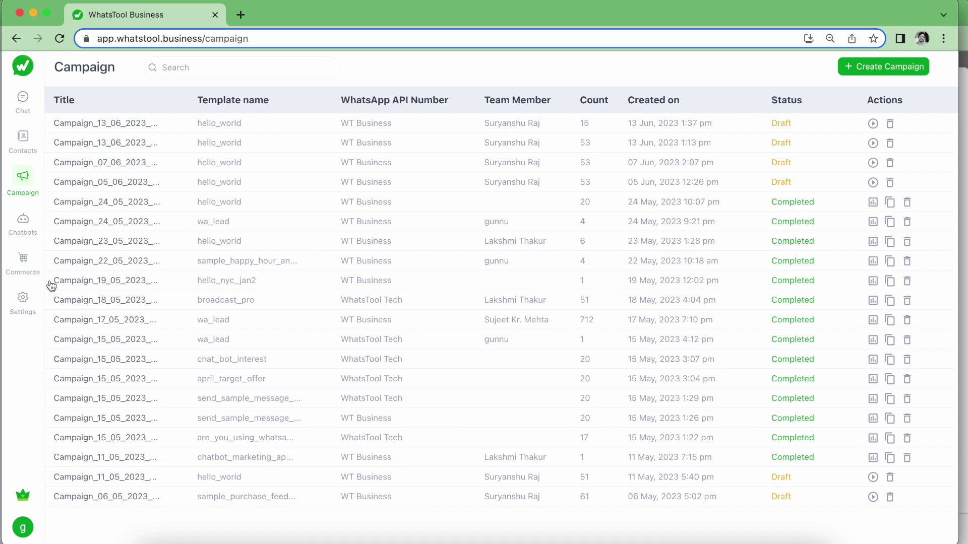
left_click(22, 222)
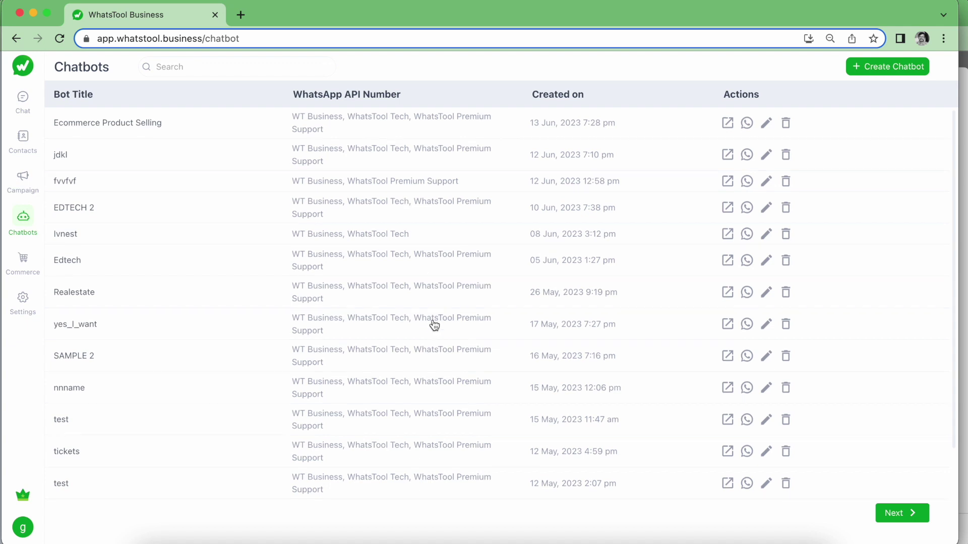
scroll(433, 324, "down", 2)
scroll(434, 325, "up", 2)
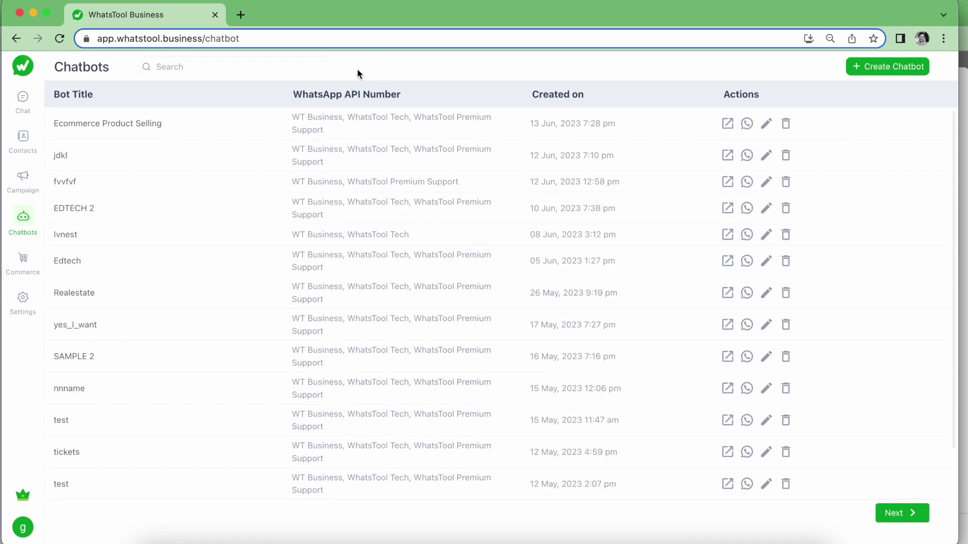
Try and clear the chatbot search, then open the Edtech chatbot's flow
left_click(302, 68)
type("on")
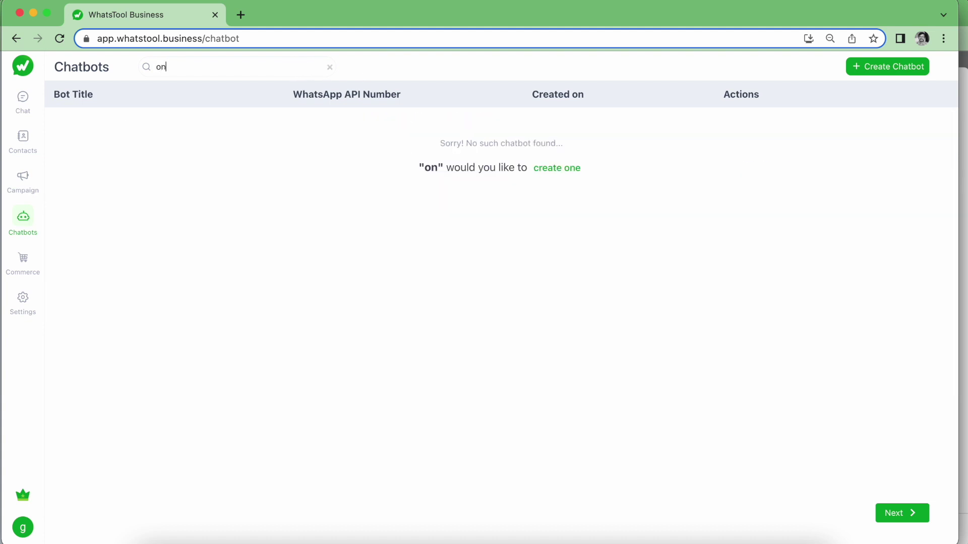
type("lb")
key("BackSpace")
key("BackSpace")
key("BackSpace")
key("BackSpace")
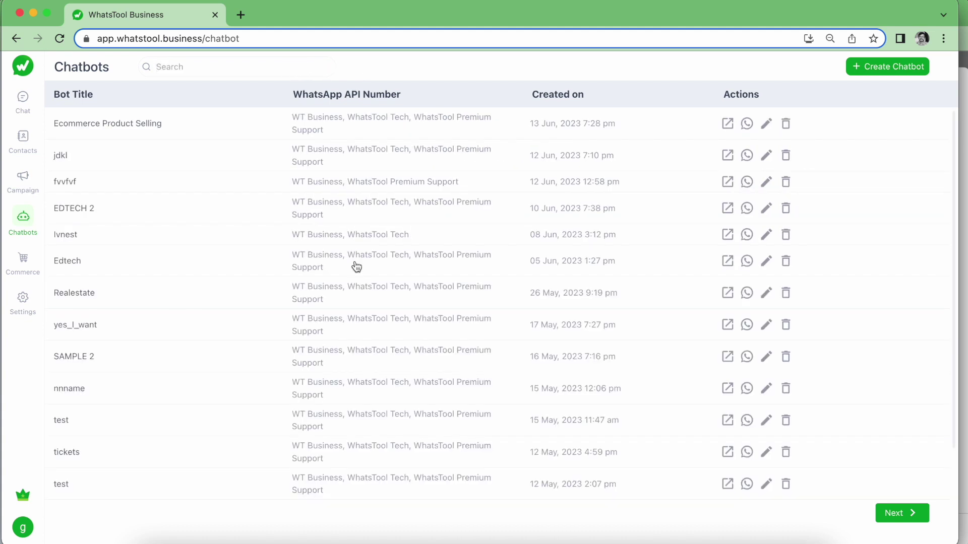
scroll(347, 257, "down", 1)
scroll(346, 227, "down", 1)
left_click(346, 217)
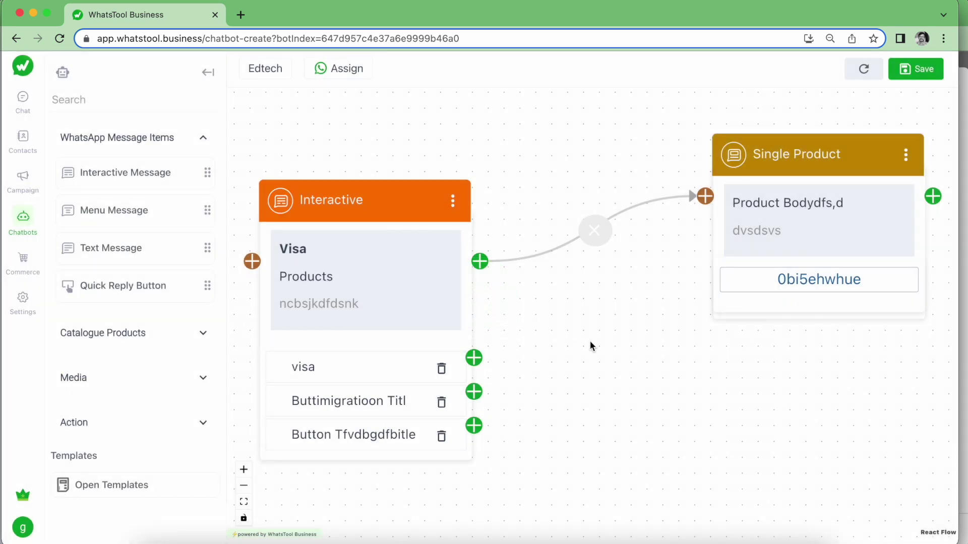
Drop an Interactive Message step onto the canvas above Visa and connect it to the Visa step
left_click_drag(603, 329, 603, 324)
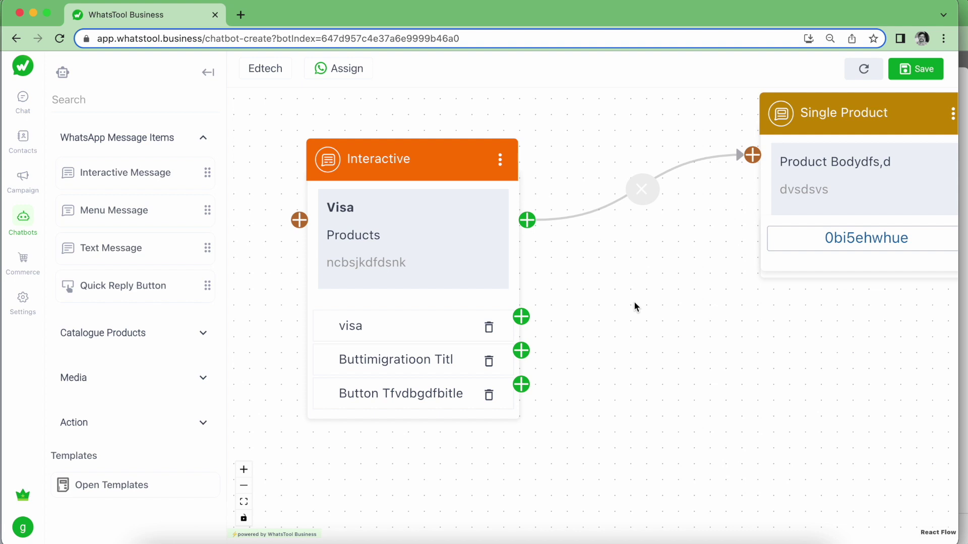
scroll(633, 303, "down", 5)
scroll(633, 303, "up", 4)
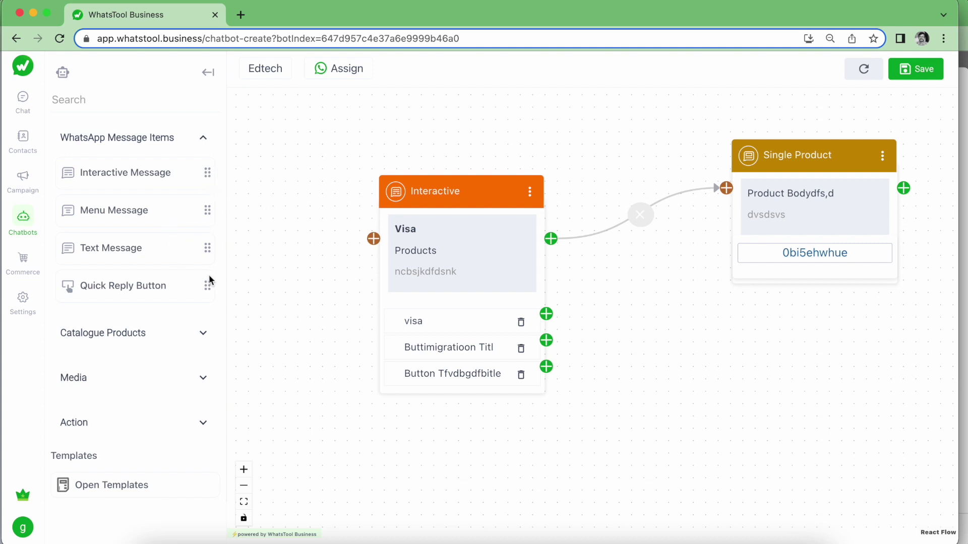
left_click_drag(206, 172, 367, 119)
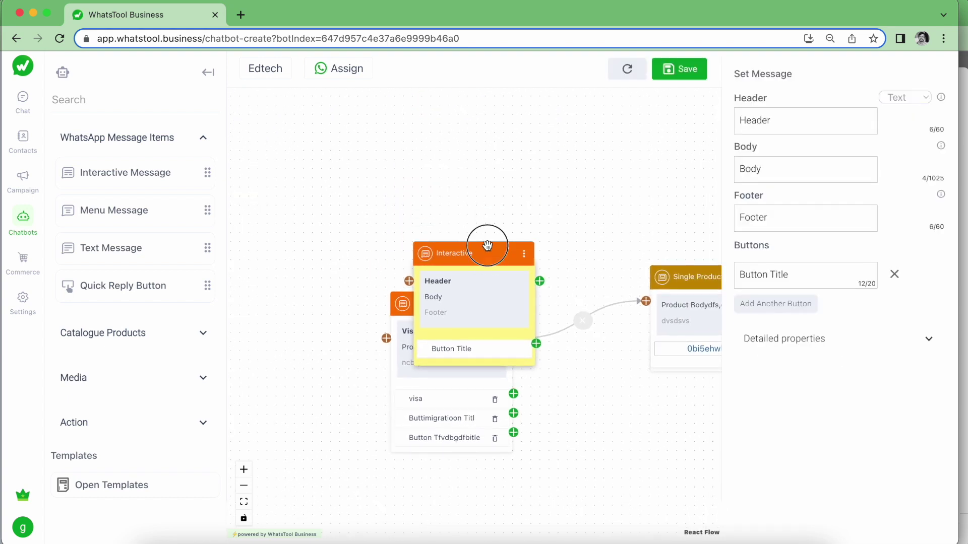
left_click_drag(487, 222, 423, 129)
left_click_drag(475, 157, 385, 338)
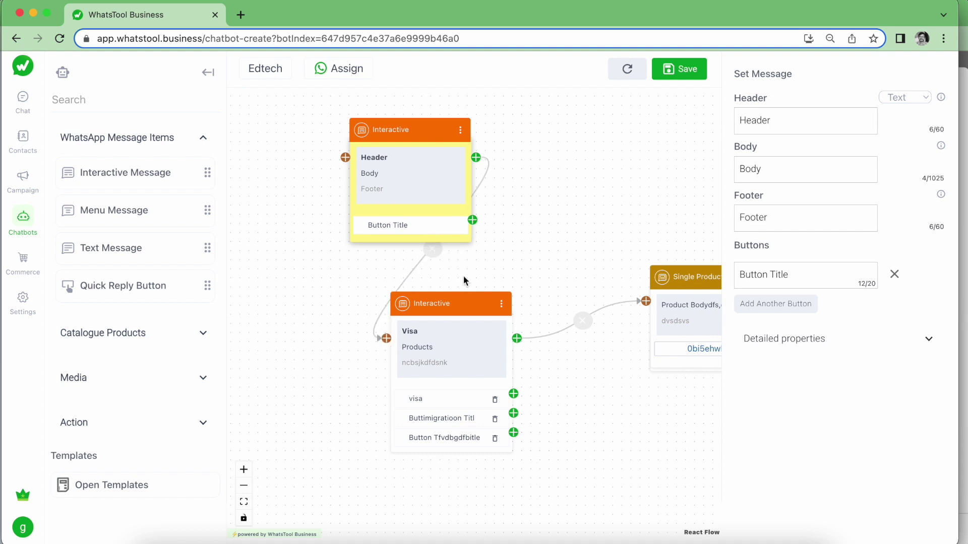
left_click_drag(423, 129, 381, 117)
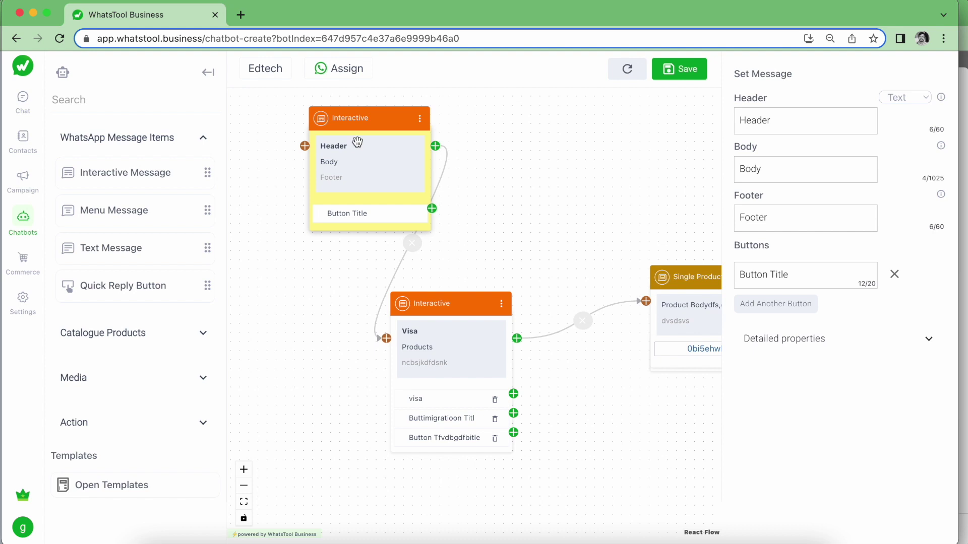
Go to Settings > Manage Team, view the first member's access details and close them unchanged
left_click(23, 303)
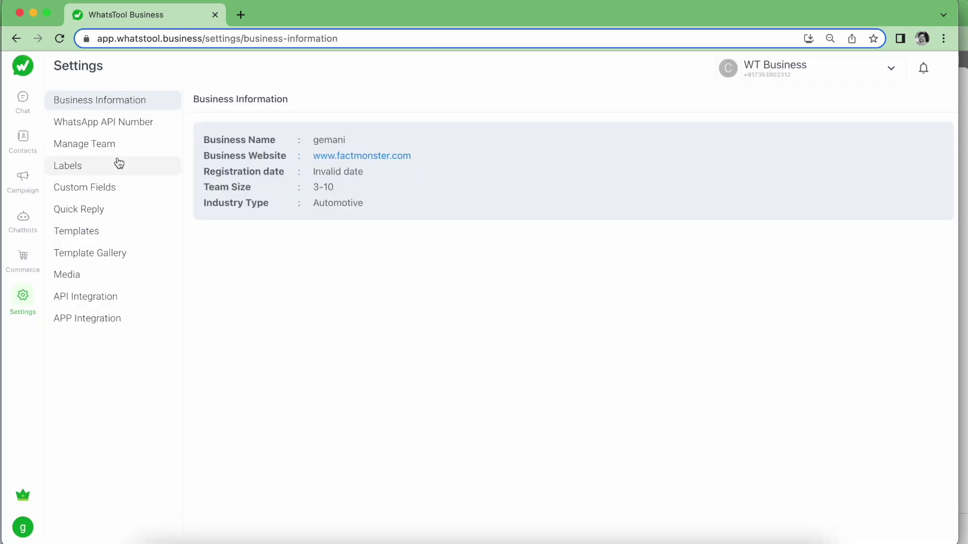
left_click(84, 143)
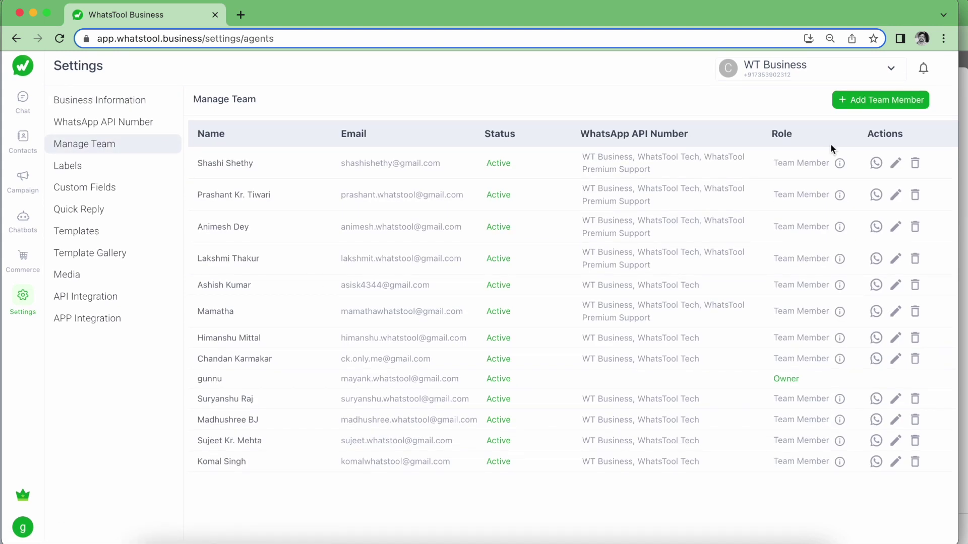
left_click(894, 165)
scroll(525, 321, "down", 5)
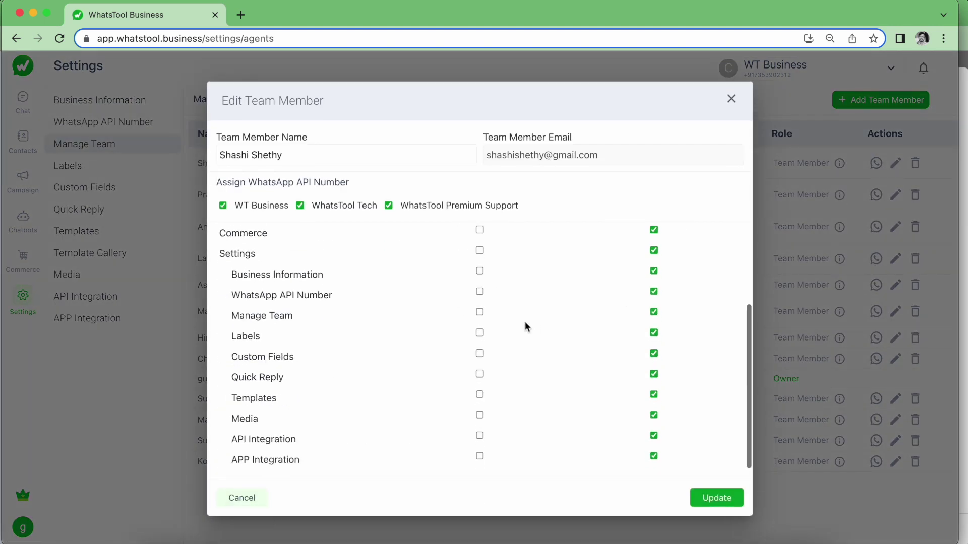
scroll(525, 321, "up", 4)
scroll(525, 321, "up", 1)
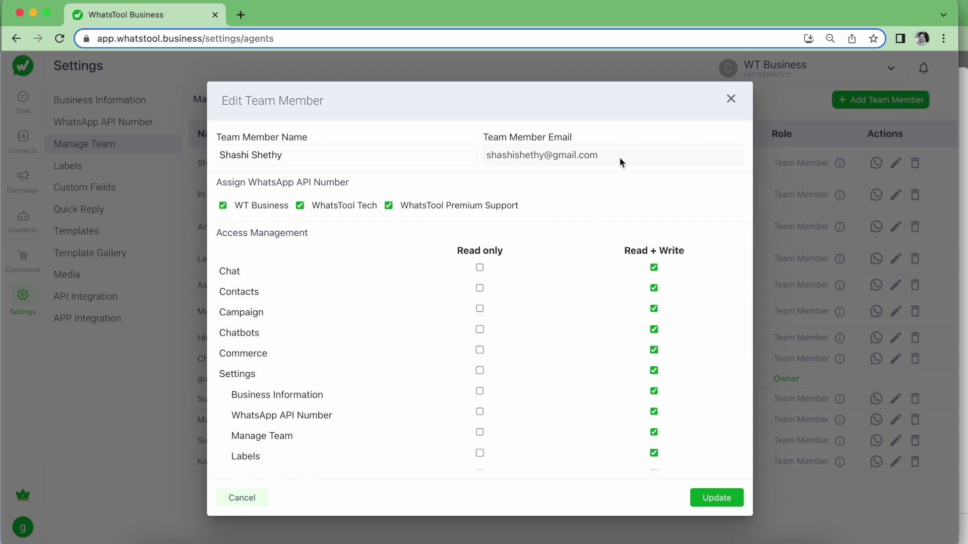
left_click(732, 100)
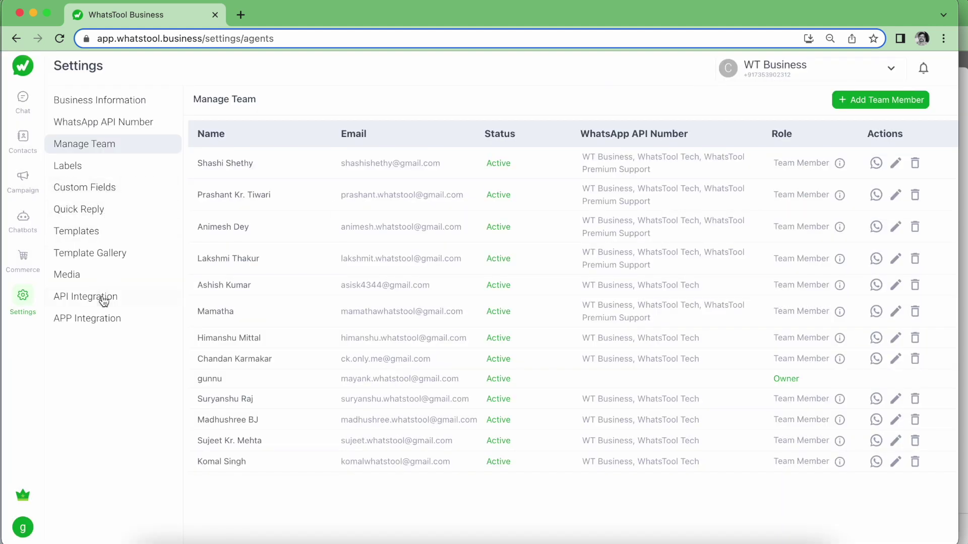